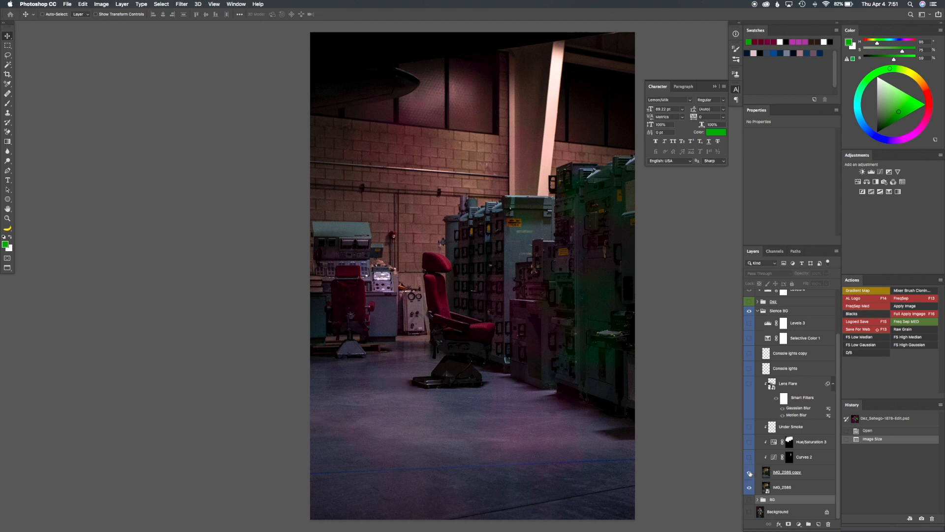
Show the IMG_2586 copy layer in the background group, switching its visibility to compare it with the original photo beneath
click(750, 473)
click(750, 472)
click(750, 472)
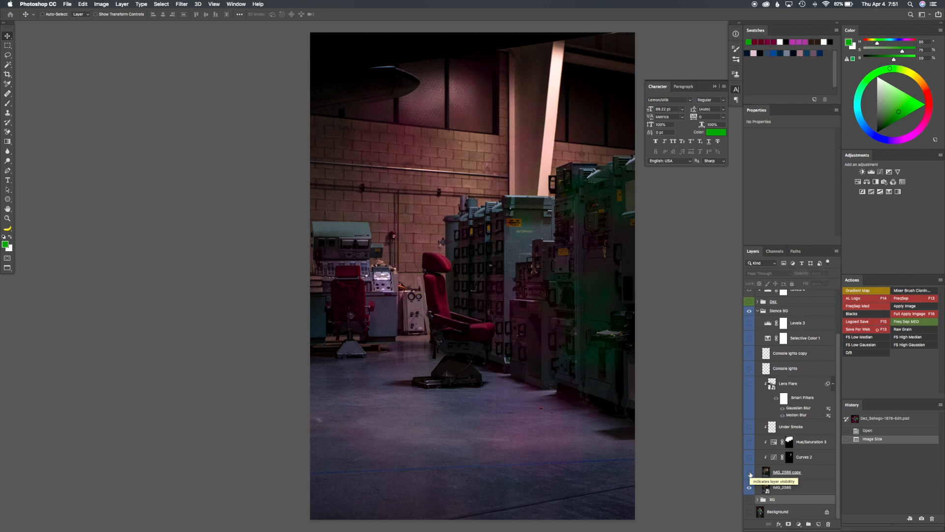
click(750, 473)
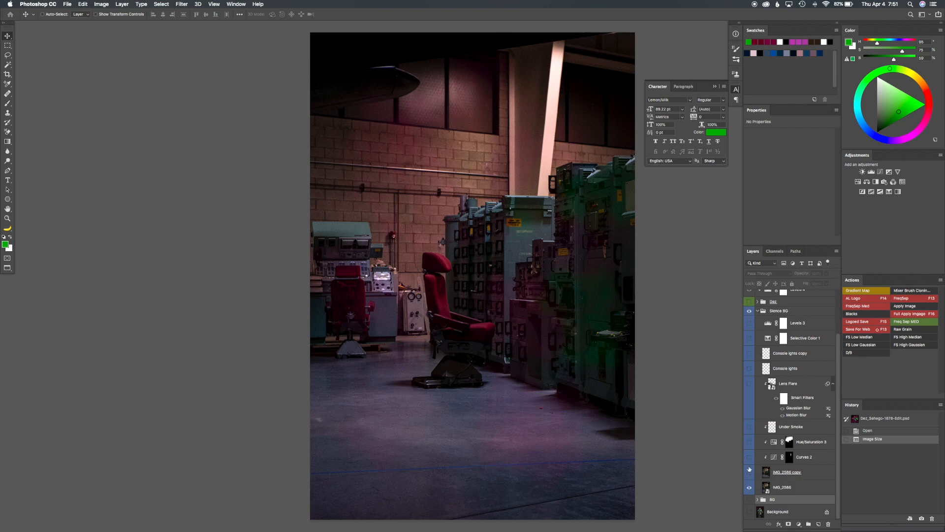
click(749, 475)
Show the Curves 2 adjustment above IMG_2586 copy, comparing the light beam with and without it
click(750, 457)
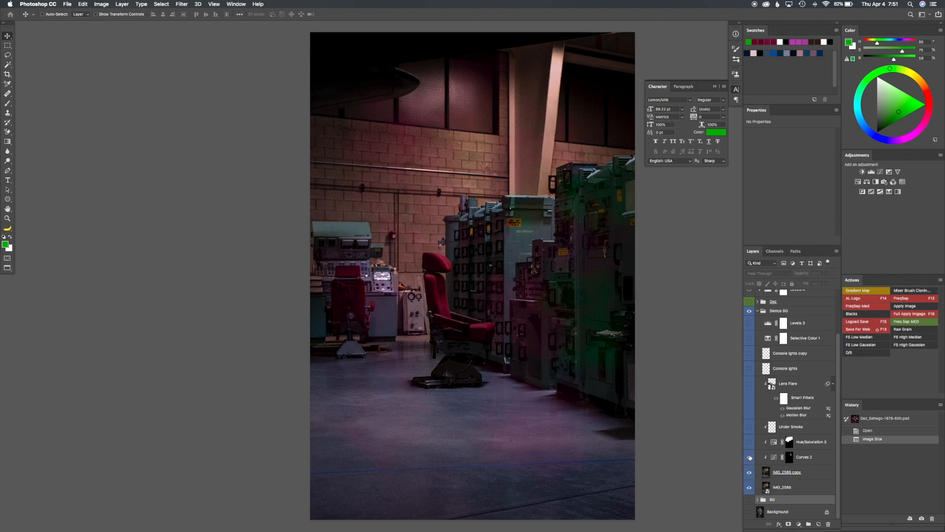
click(750, 457)
click(750, 457)
click(750, 457)
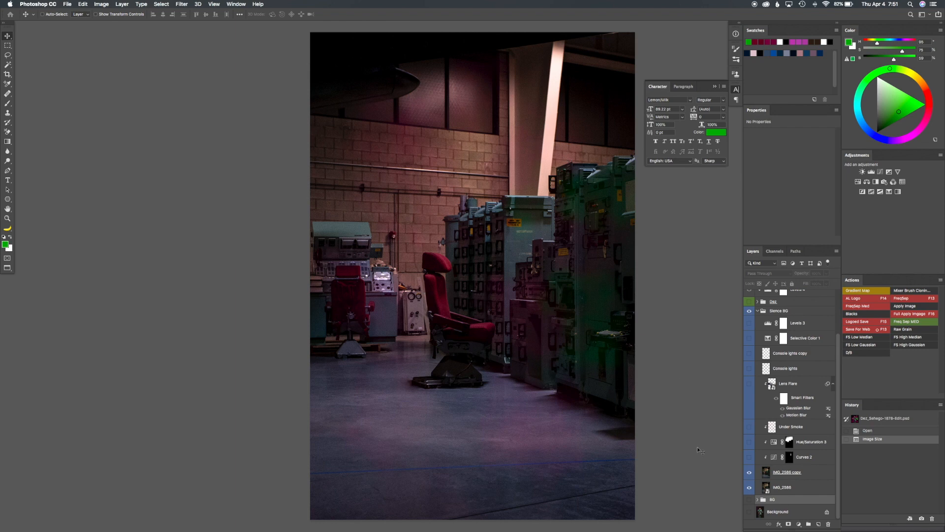
click(750, 457)
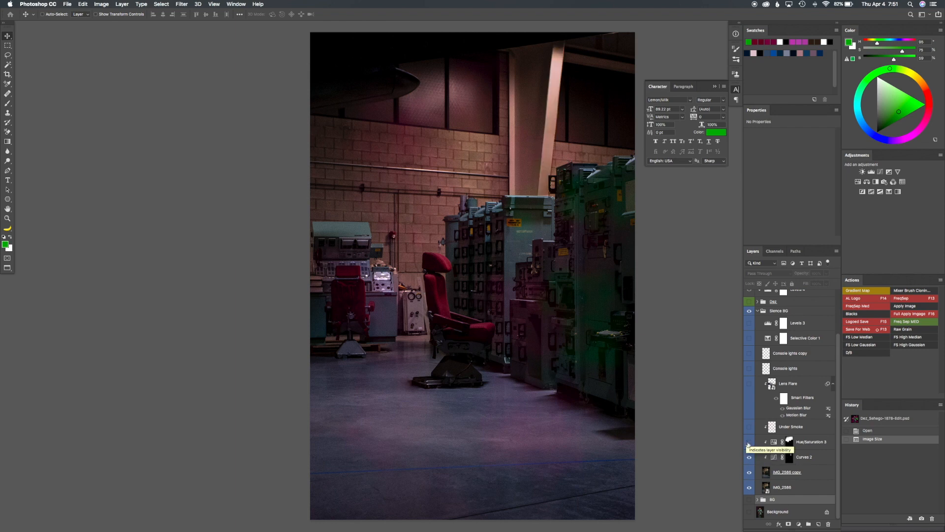
Show the remaining background layers from Hue/Saturation 3 up through Under Smoke, Lens Flare, Console lights, Selective Color 1 and Levels 3
click(749, 443)
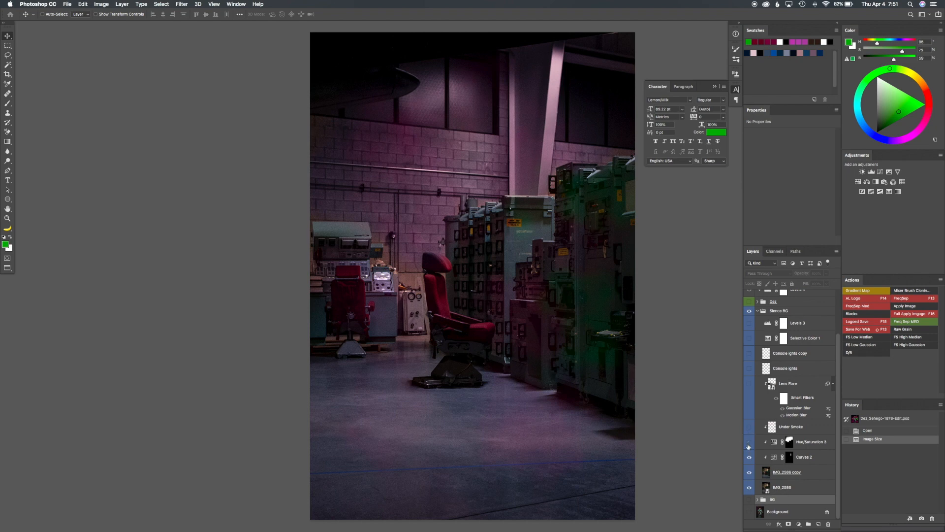
click(749, 427)
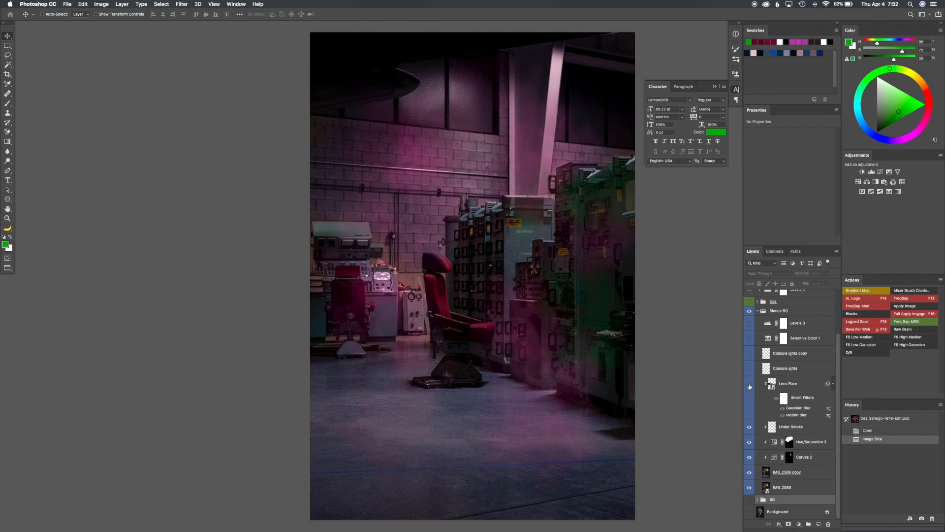
click(749, 384)
click(749, 369)
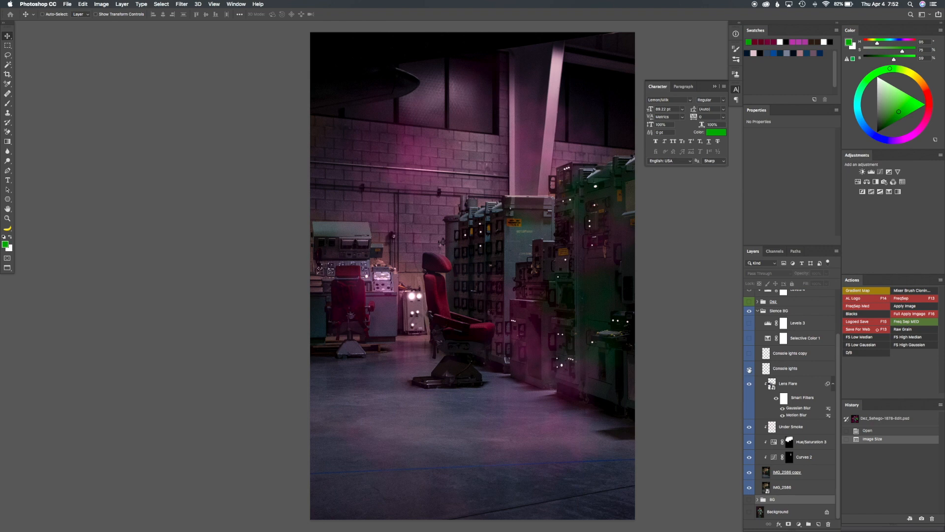
click(749, 323)
click(749, 338)
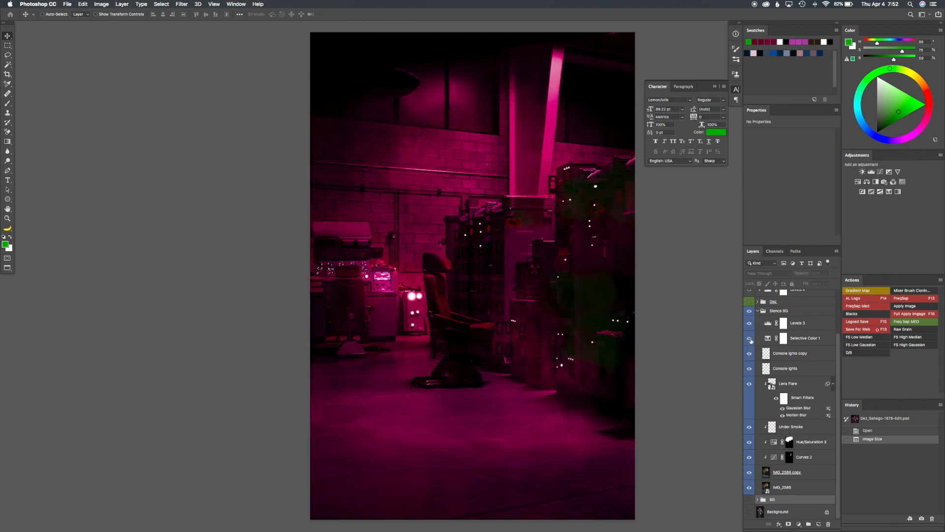
Compare the background with and without the Levels 3, Console lights and Under Smoke layers
click(750, 323)
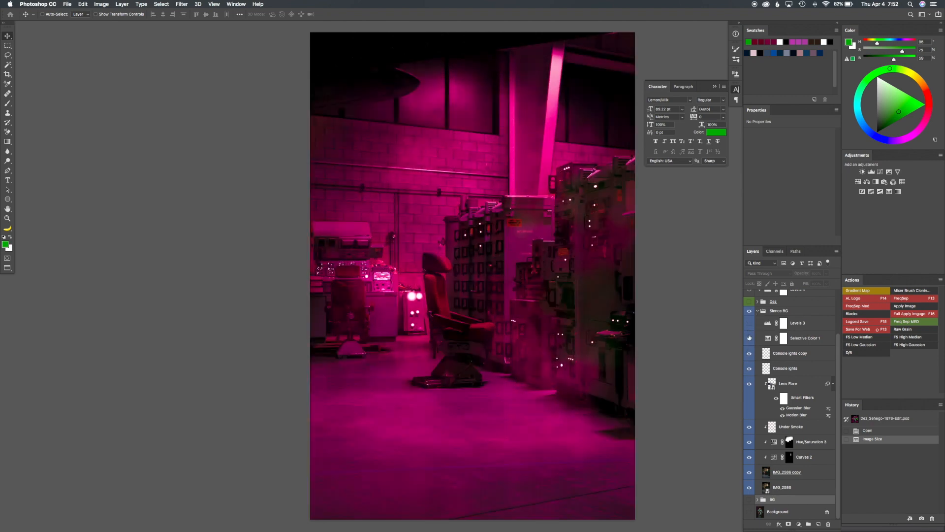
click(749, 368)
click(748, 368)
click(749, 427)
click(749, 427)
click(749, 427)
click(750, 427)
click(750, 323)
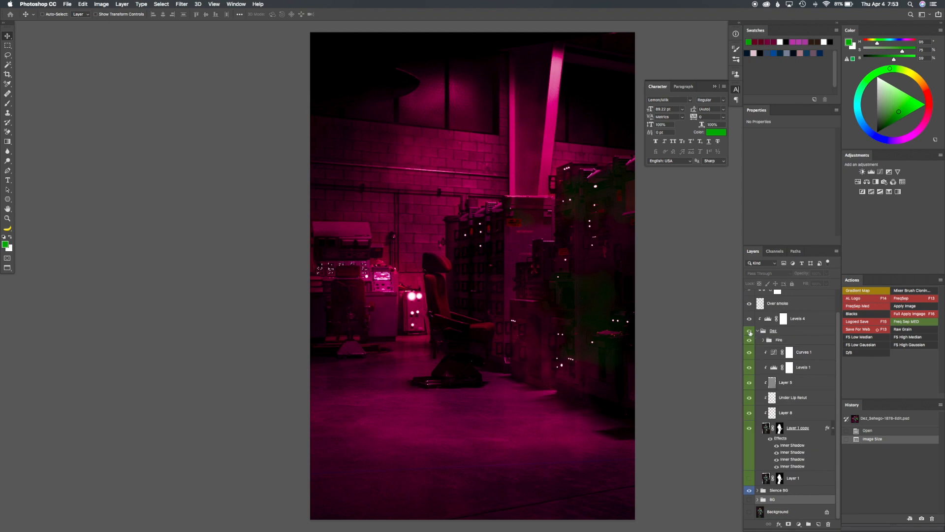
Show the subject's layer group and inspect the Layer 1 copy cutout in isolation
alt+click(749, 332)
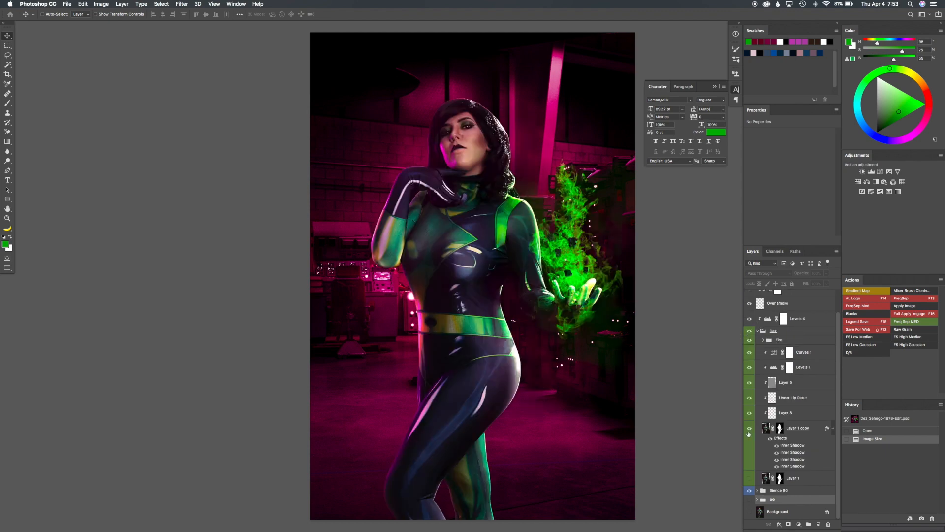
alt+click(750, 430)
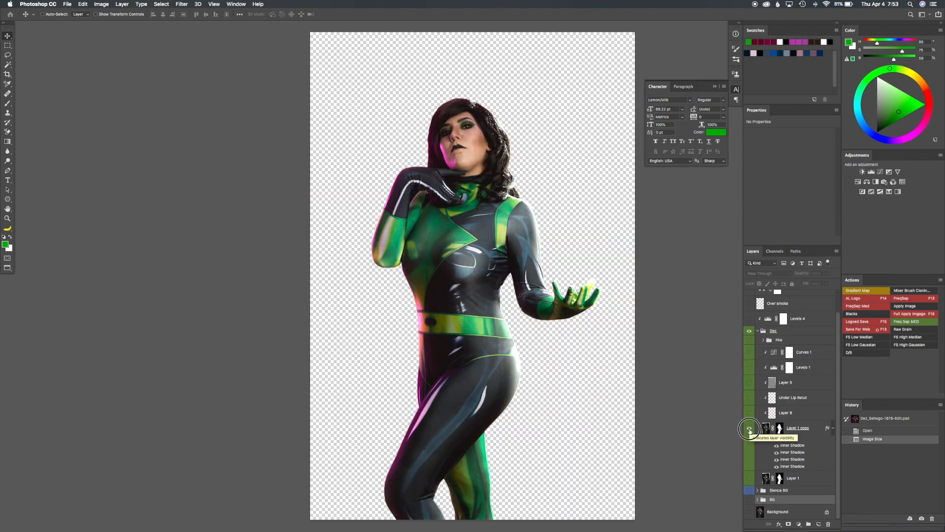
alt+click(750, 414)
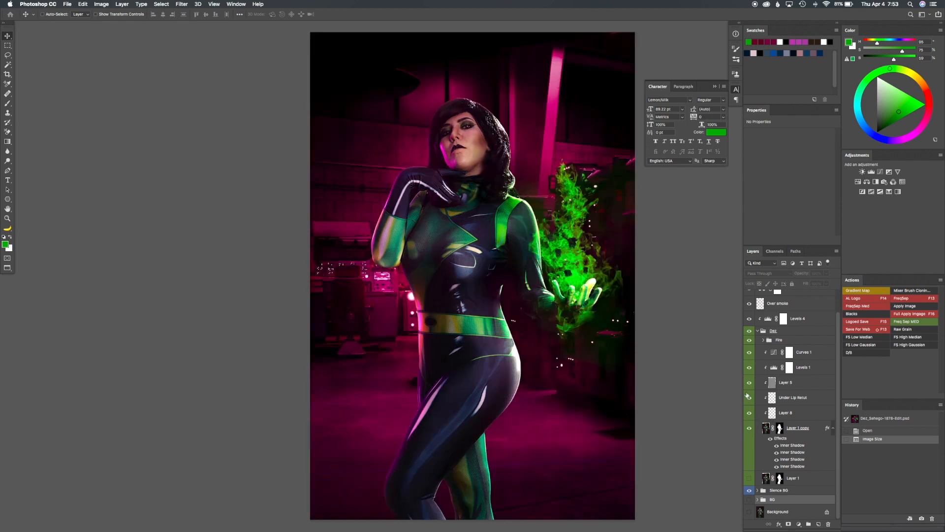
Compare the subject with and without the gray layer clipped above Under Lip Retut
click(749, 383)
click(749, 384)
click(749, 384)
click(749, 384)
Compare the subject with and without the Levels 1 adjustment
alt+click(749, 367)
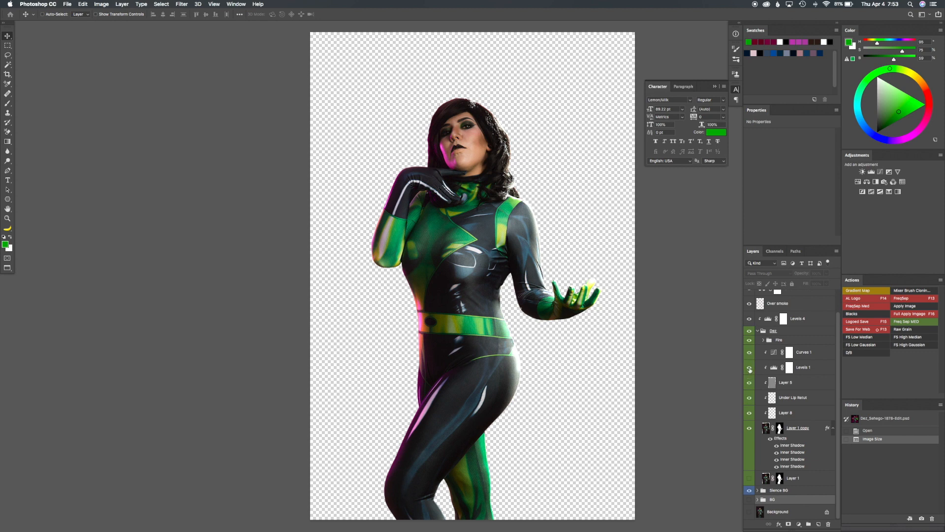
alt+click(750, 367)
click(749, 367)
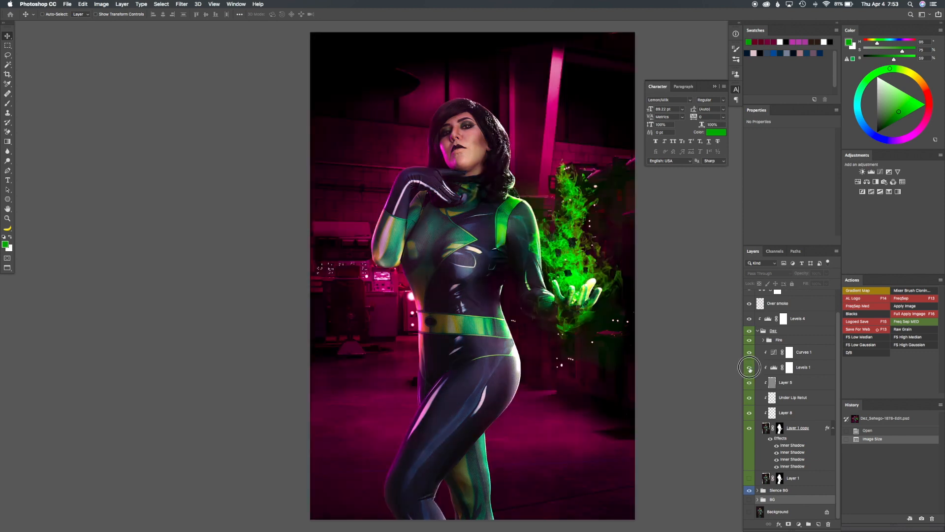
click(749, 368)
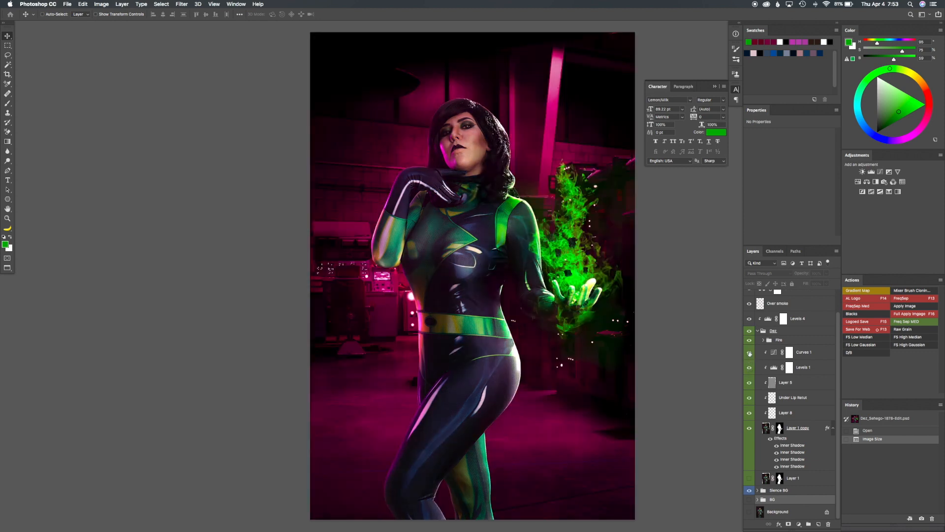
Compare the subject with and without the Curves 1 adjustment and open its curve settings
click(750, 353)
click(749, 353)
click(774, 352)
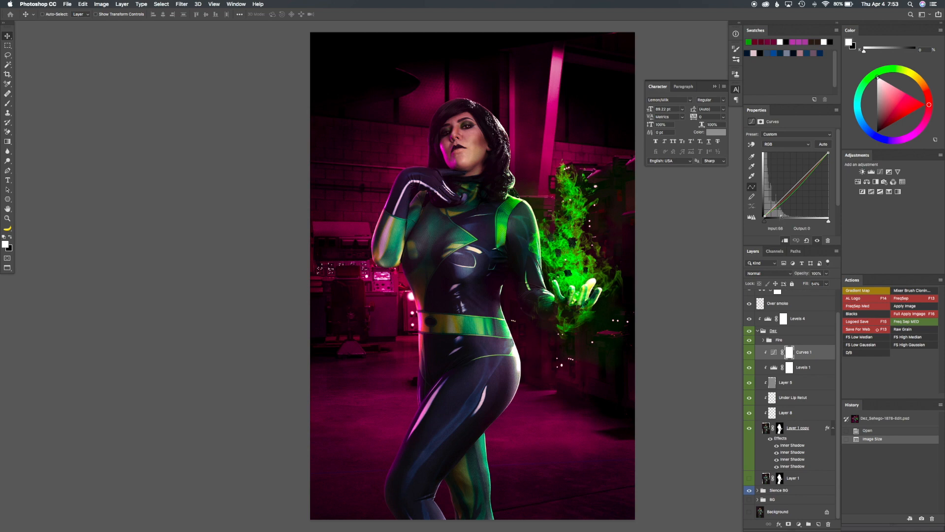
Expand the Fire group and compare the flames with and without the Chunks group
click(764, 340)
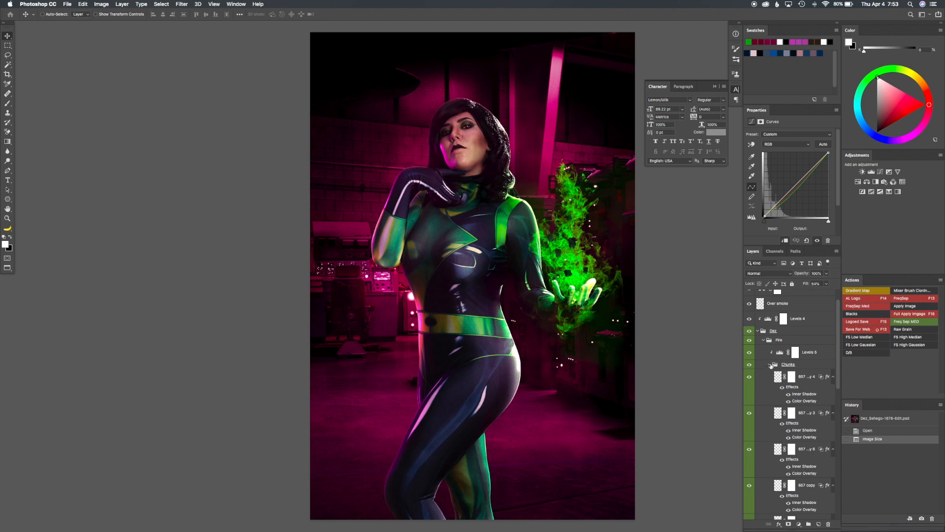
click(752, 365)
click(750, 364)
Show the rock photo layer above Color Balance 1 and switch its mask off and on to examine the source image
scroll(794, 353, up, 2)
click(750, 298)
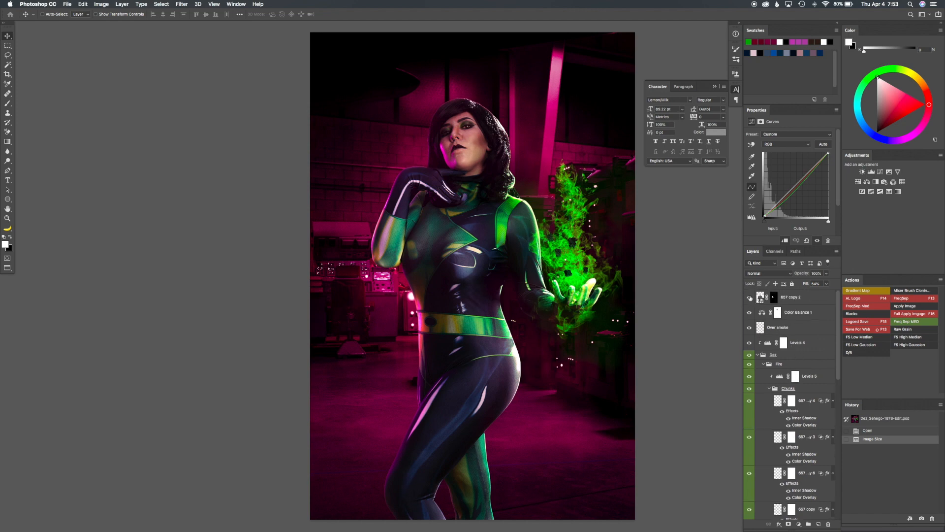
shift+click(774, 297)
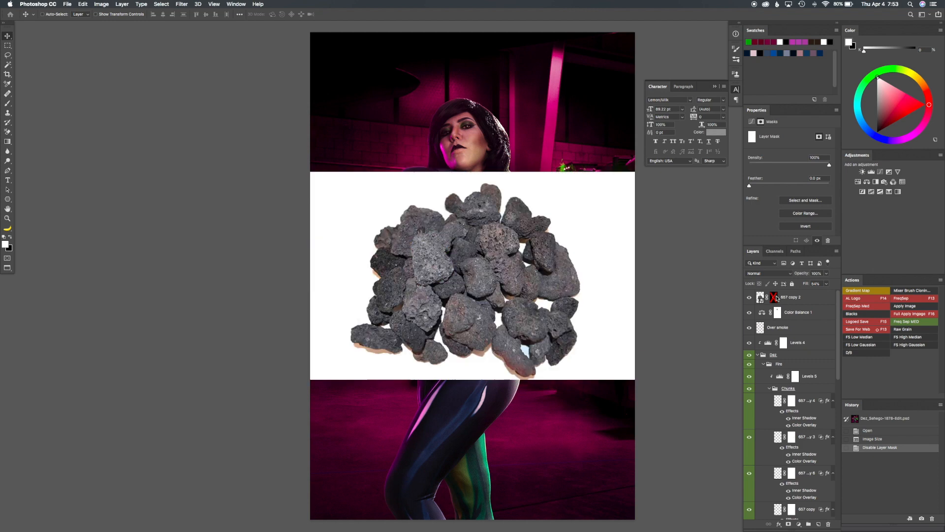
shift+click(774, 297)
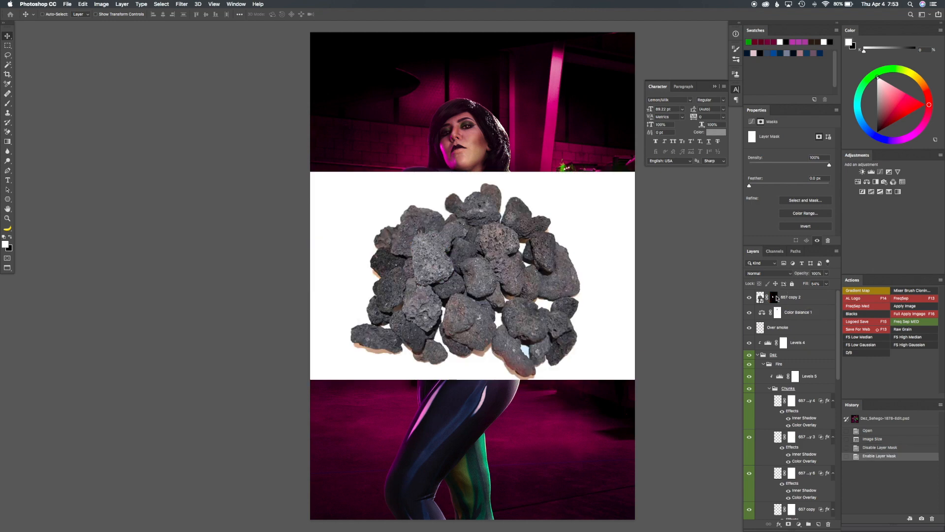
Examine the masked rock chunk, disable the rock layer's mask, and hide the layer
click(750, 298)
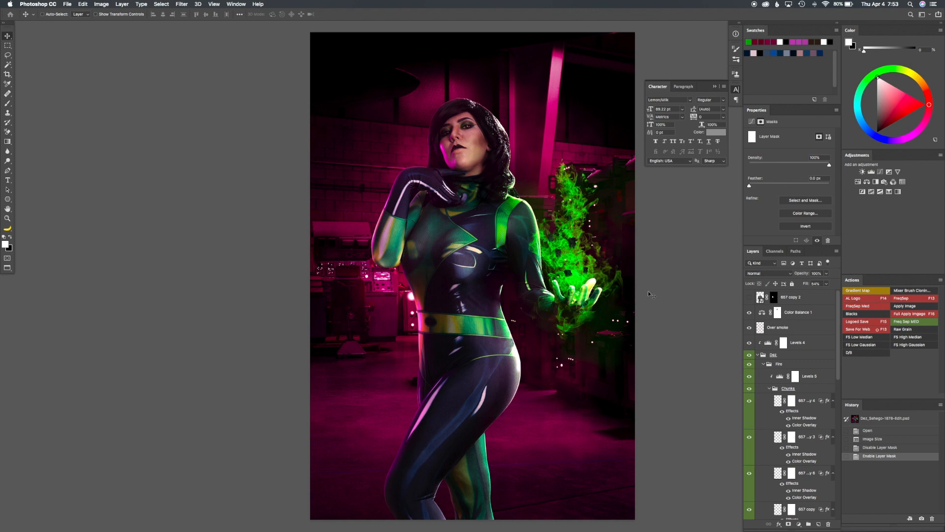
click(750, 298)
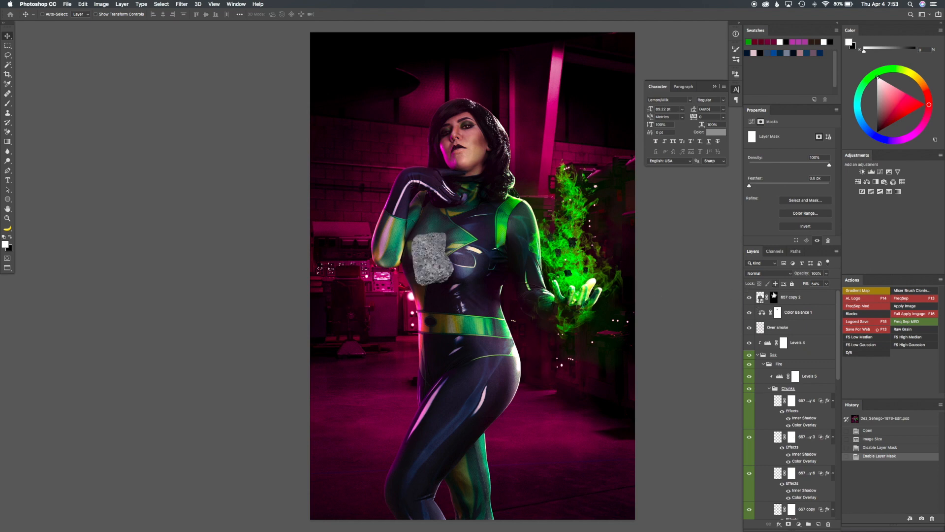
shift+click(774, 297)
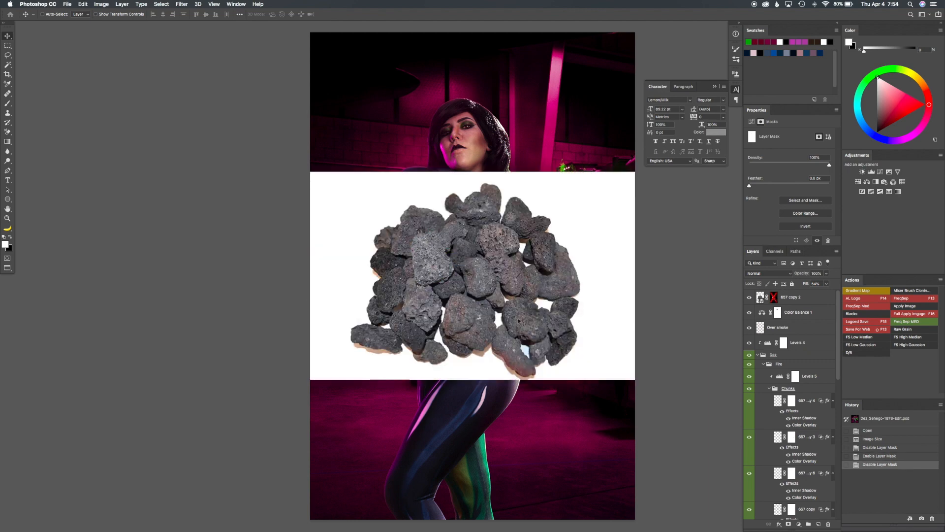
click(750, 298)
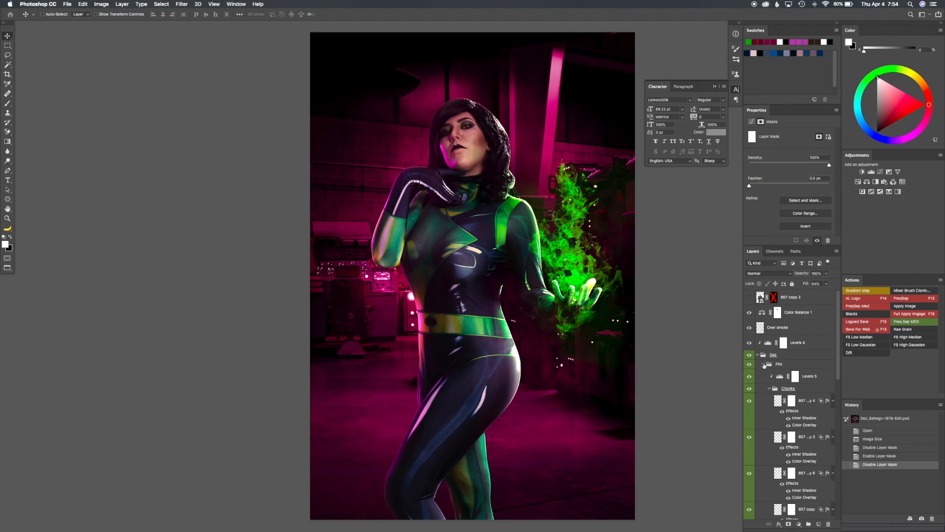
Collapse the Chunks group, inspect the Fire layer in isolation, and select its smart object
alt+click(764, 365)
click(764, 364)
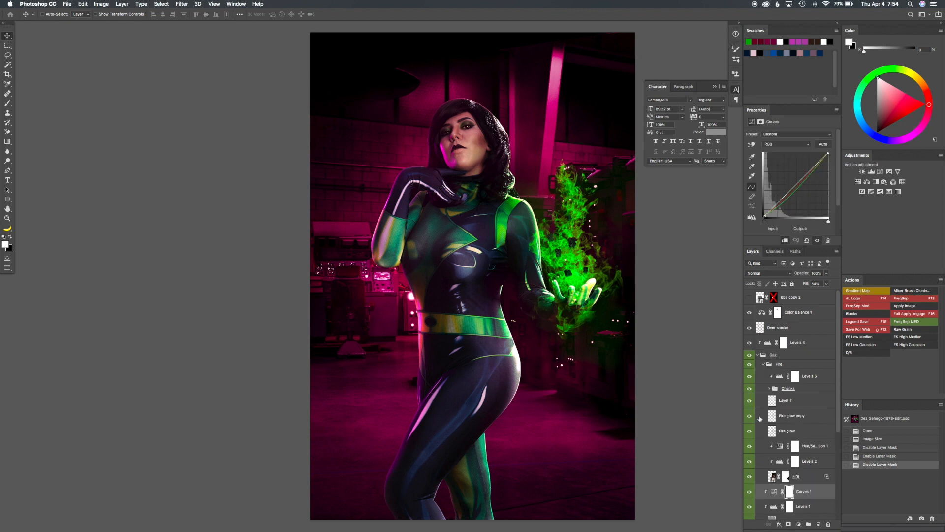
scroll(759, 419, down, 3)
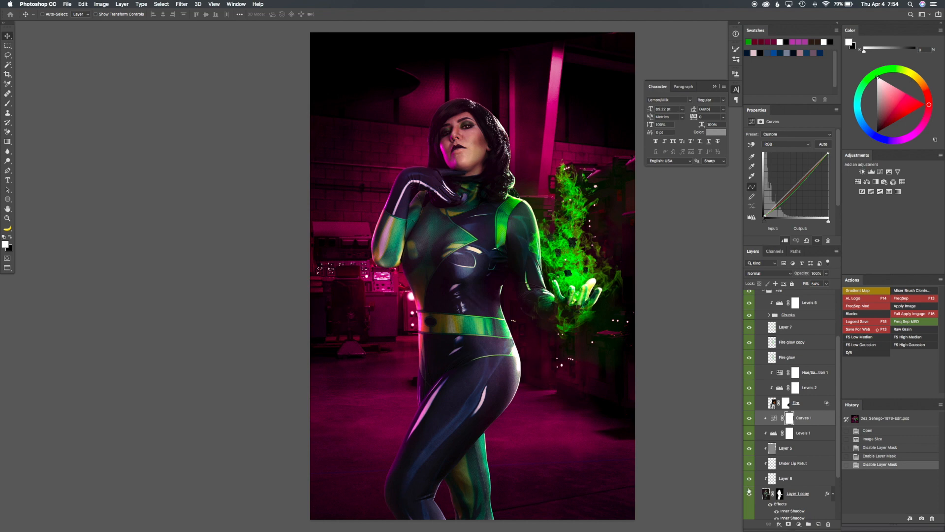
alt+click(749, 403)
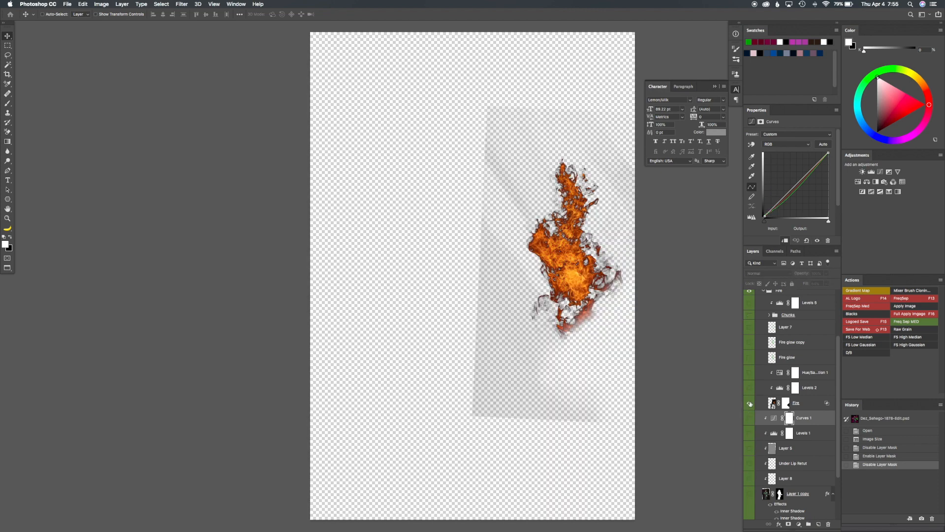
alt+click(749, 404)
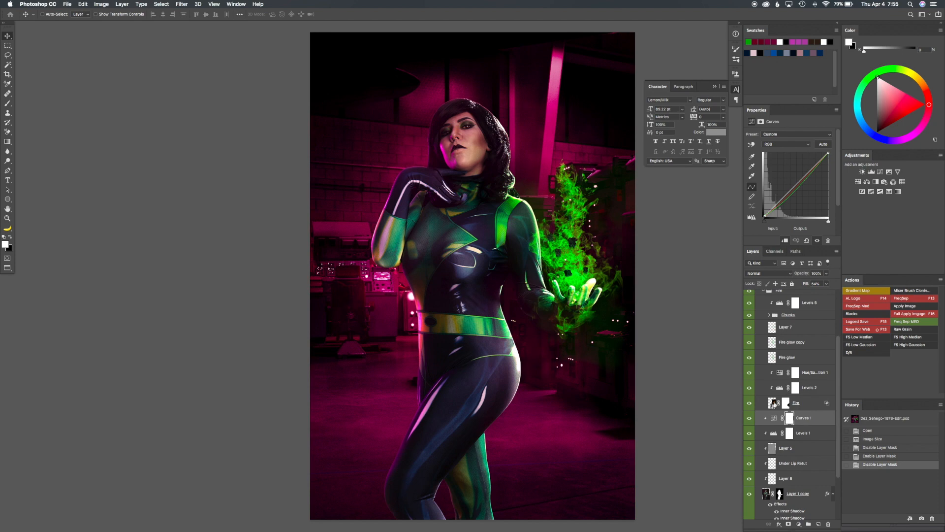
click(774, 403)
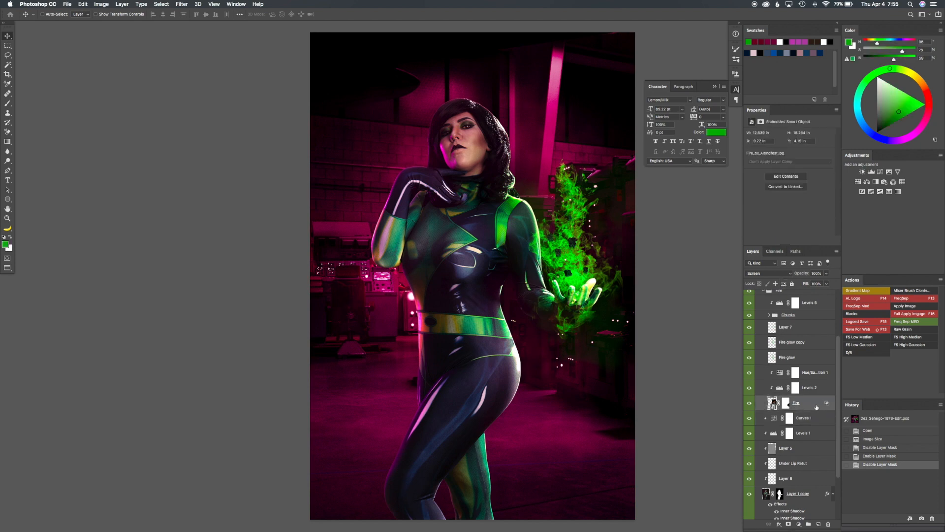
Compare the fire with and without the Levels 2 and Hue/Saturation 1 adjustments
click(751, 388)
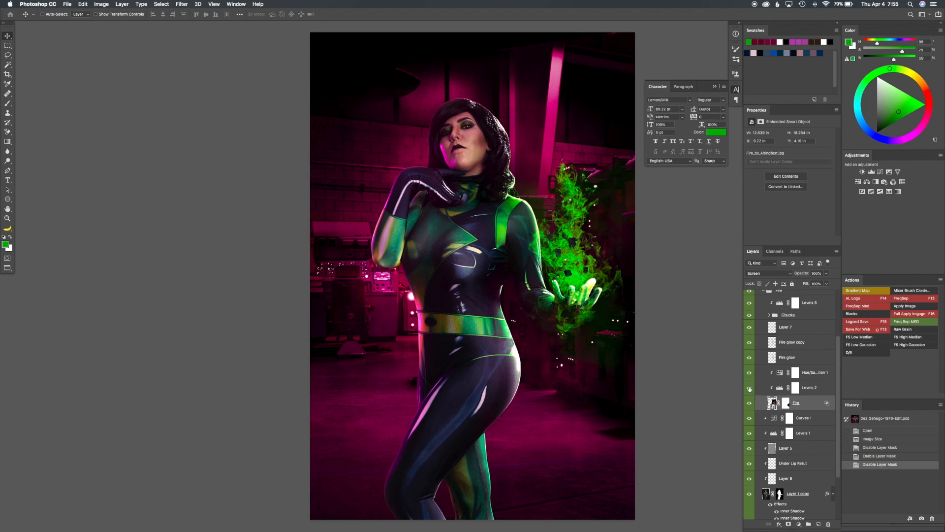
click(751, 387)
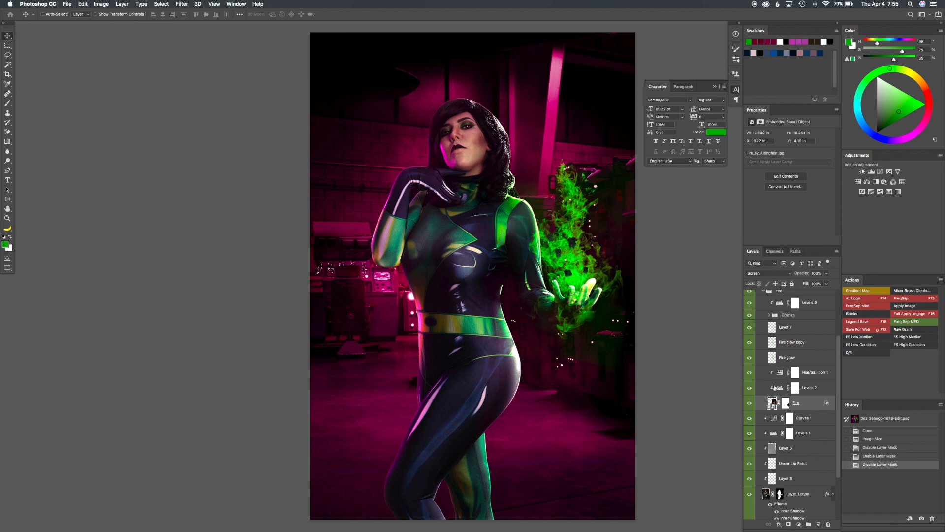
click(750, 374)
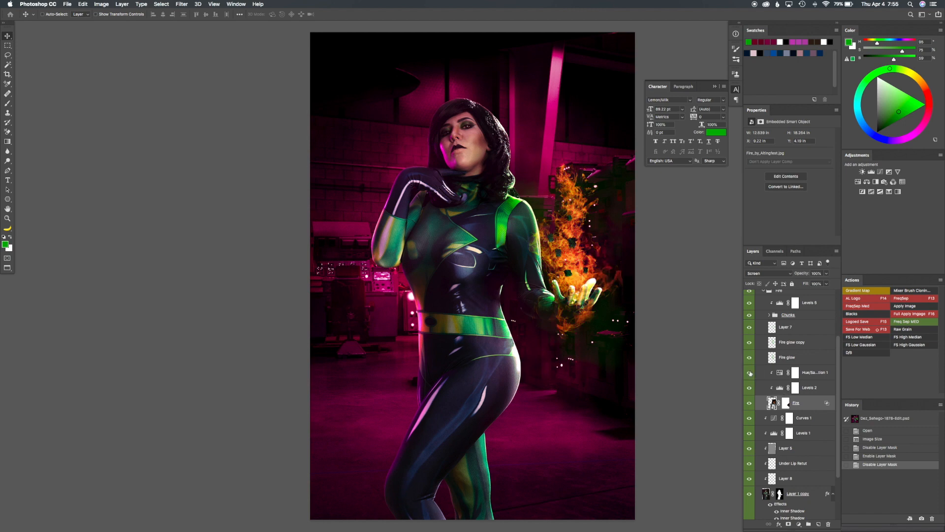
click(750, 373)
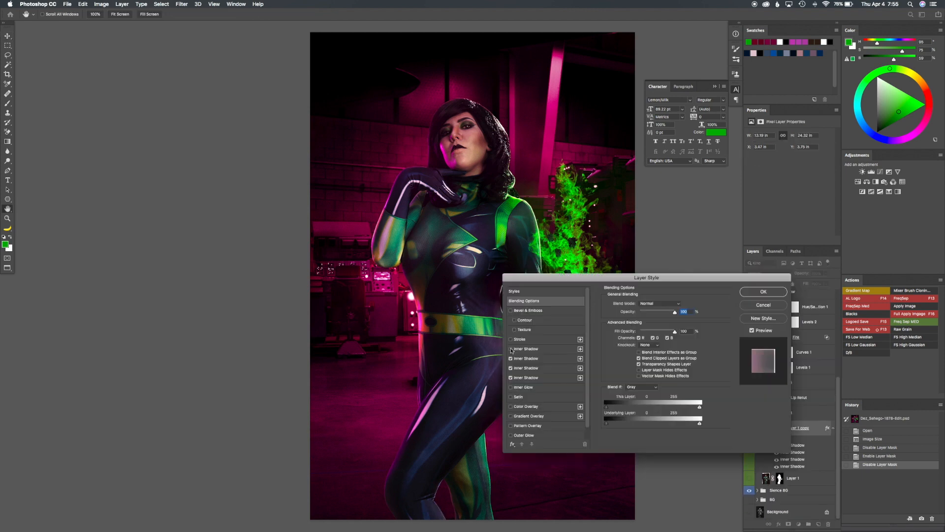
Compare the rim lighting on Layer 1 copy with and without its first three Inner Shadow effects
click(511, 349)
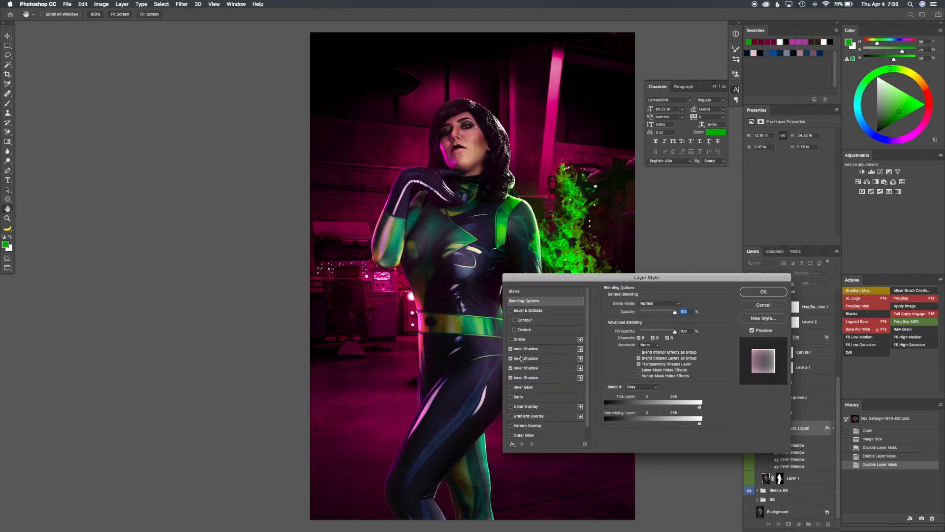
click(511, 358)
click(511, 359)
click(512, 369)
Review the distance of the lowest, pink Inner Shadow on Layer 1 copy, recheck the one above, and accept the layer style
click(526, 378)
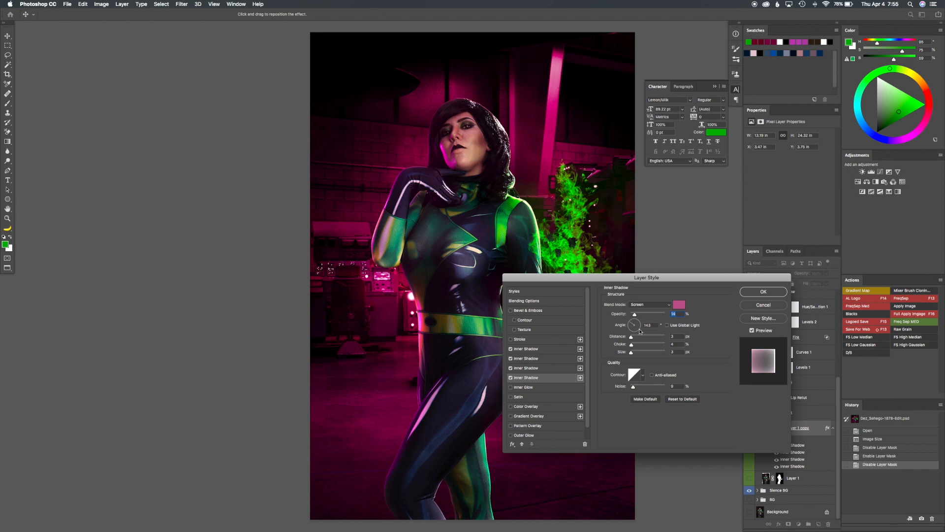
mouse_move(632, 336)
mouse_down()
mouse_move(648, 337)
mouse_move(631, 337)
mouse_up()
click(510, 368)
click(511, 369)
click(763, 292)
Compare the full composite with and without the Levels 4, Over smoke and Color Balance 1 layers
scroll(799, 408, up, 5)
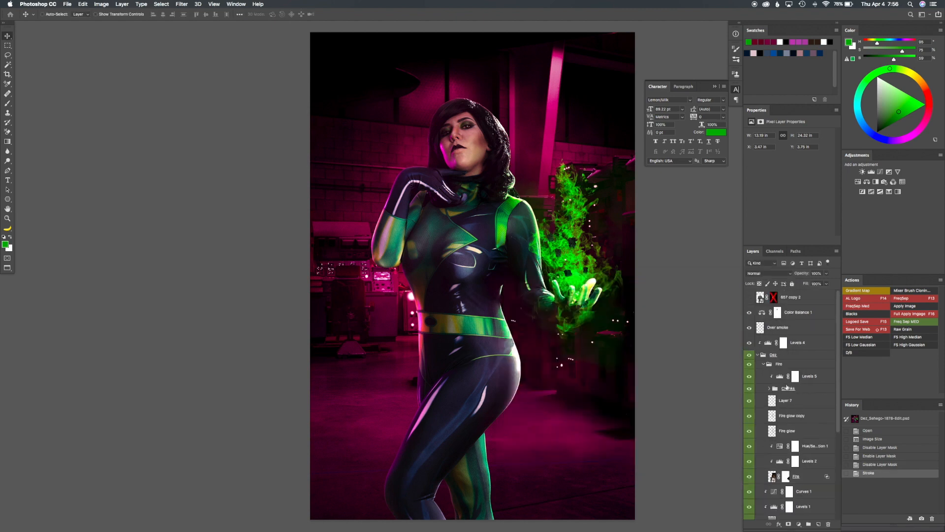
click(749, 344)
click(750, 328)
click(750, 328)
click(751, 313)
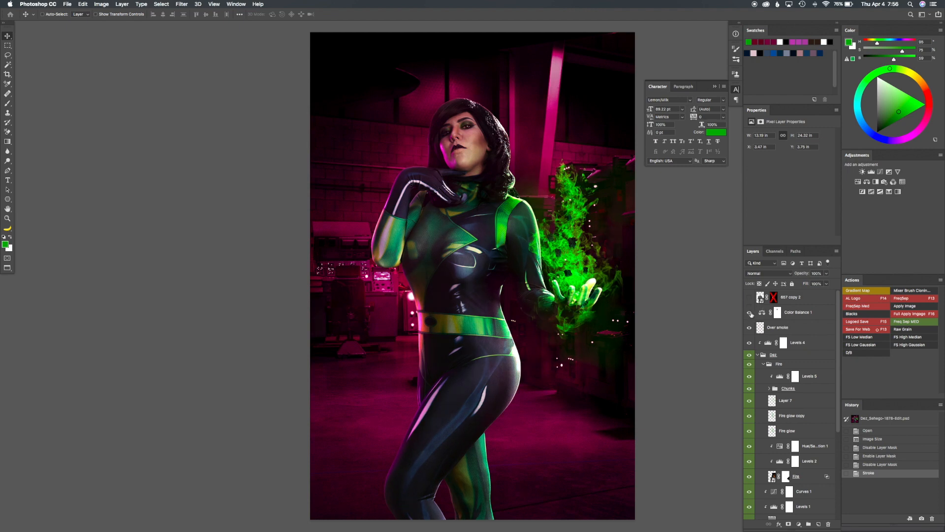